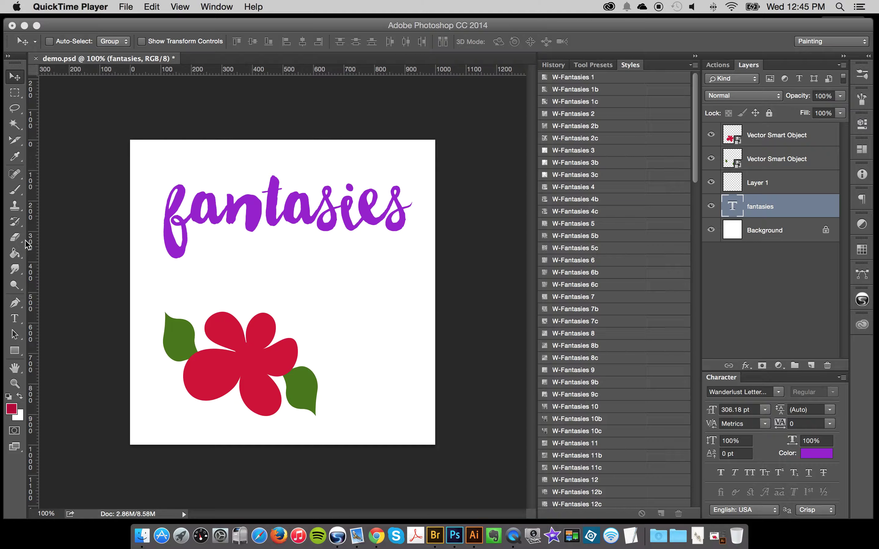
# Step: Bring Photoshop forward, dismiss the Styles panel menu unchanged, and select Layer 1
pyautogui.click(684, 69)
pyautogui.click(694, 65)
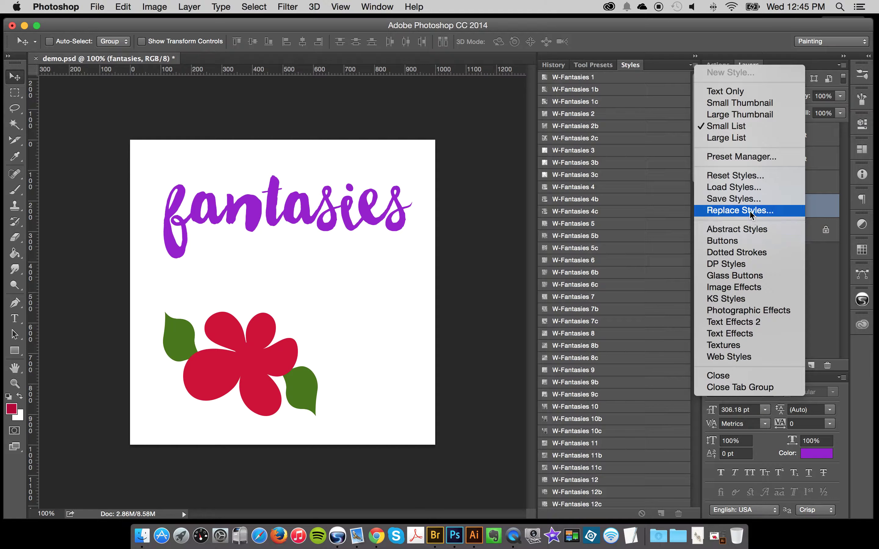
pyautogui.click(396, 157)
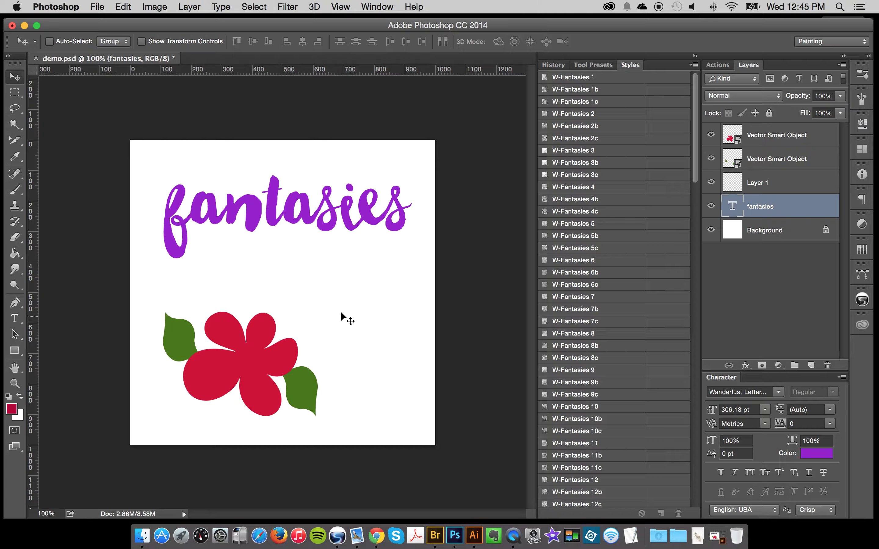
pyautogui.click(774, 188)
# Step: Select the 'fantasies' text layer and preview several W-Fantasies watercolour styles on it
pyautogui.click(764, 209)
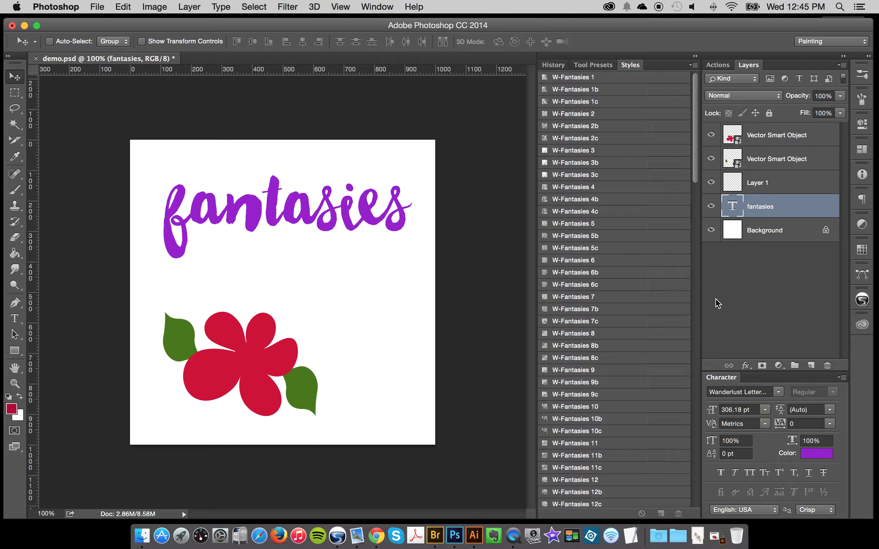
pyautogui.click(596, 114)
pyautogui.click(584, 203)
pyautogui.click(584, 343)
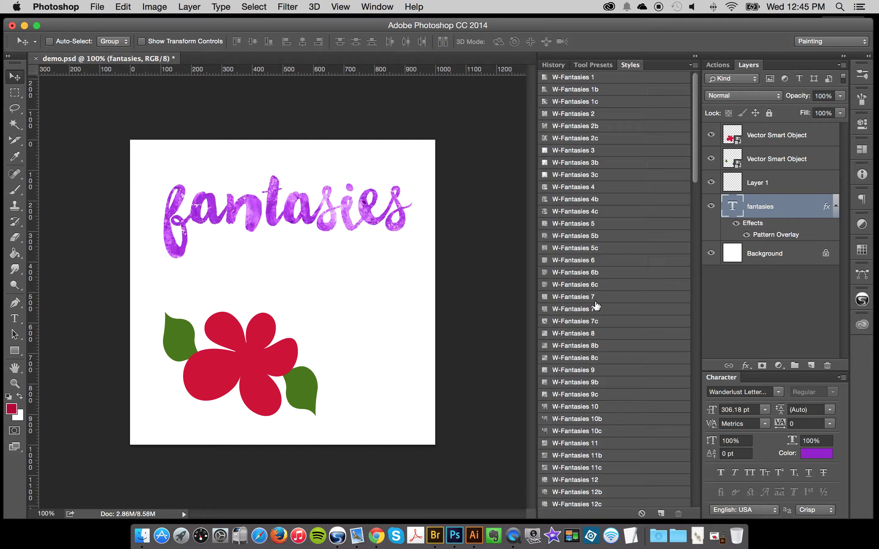
pyautogui.click(592, 345)
pyautogui.click(594, 434)
# Step: Try W-Fantasies styles further down the list, settling on a light sparkly purple one
pyautogui.scroll(-15, 603, 363)
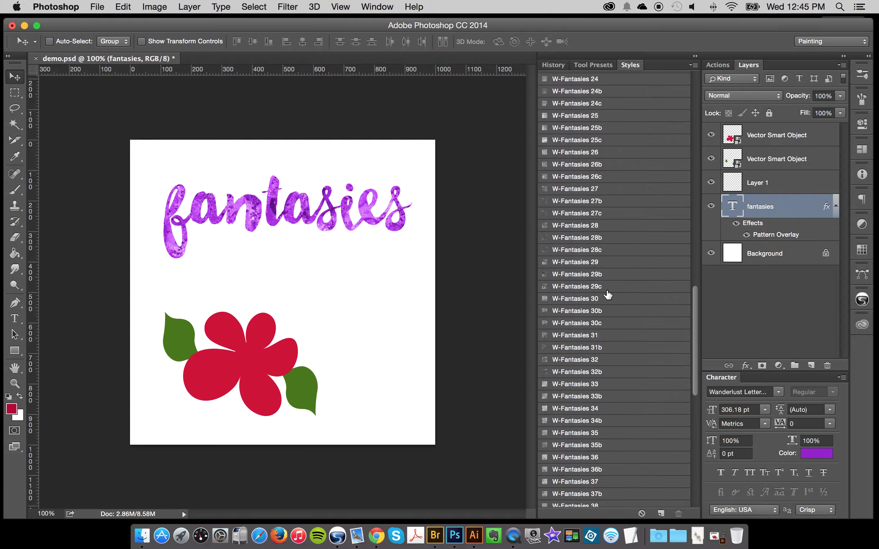
pyautogui.click(581, 348)
pyautogui.click(581, 416)
pyautogui.scroll(-7, 595, 450)
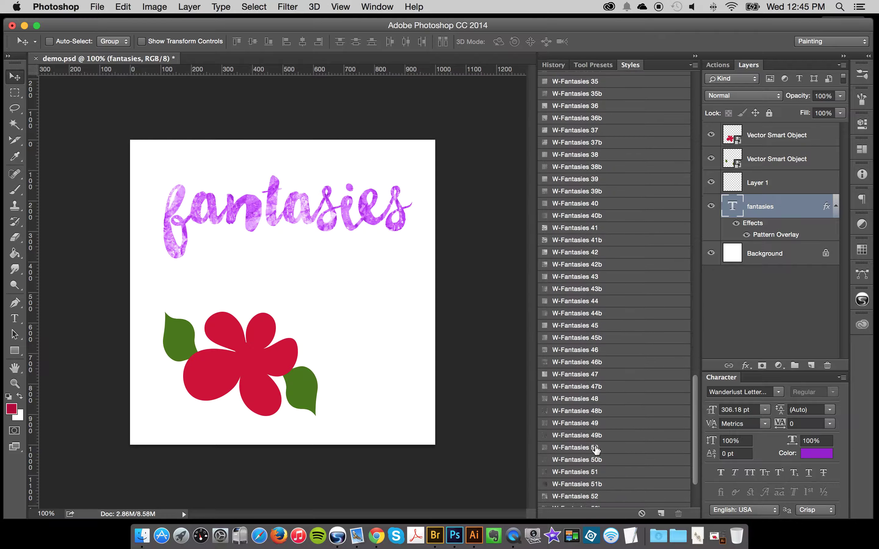
pyautogui.click(598, 400)
pyautogui.scroll(15, 588, 272)
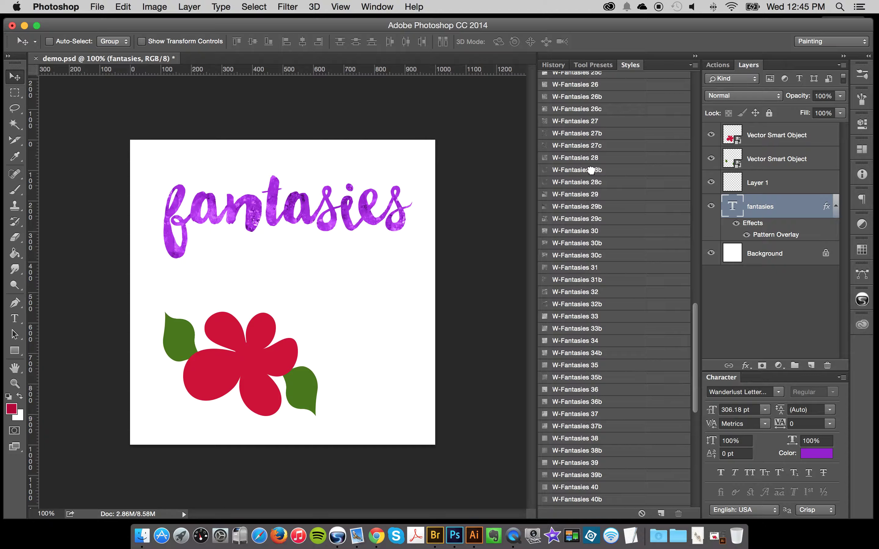
pyautogui.click(590, 170)
pyautogui.scroll(10, 610, 218)
pyautogui.click(599, 163)
pyautogui.scroll(10, 595, 145)
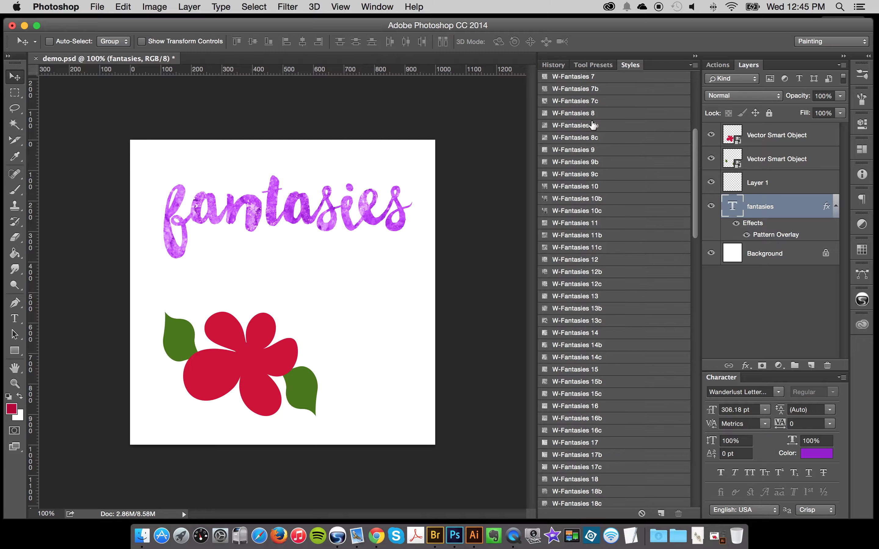
pyautogui.click(592, 138)
pyautogui.scroll(6, 607, 173)
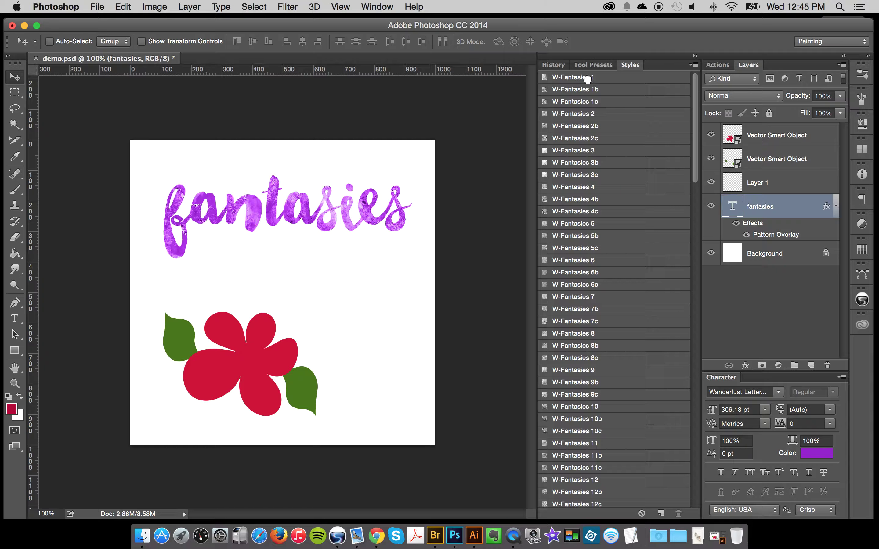
pyautogui.click(587, 78)
# Step: Change the text colour to blue 0909cf, then try two more W-Fantasies styles
pyautogui.click(817, 453)
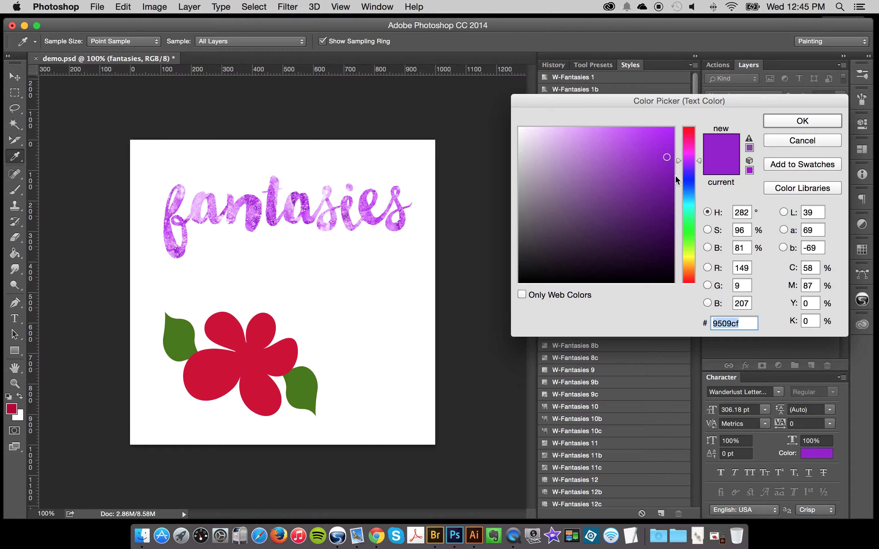
pyautogui.click(688, 179)
pyautogui.click(794, 122)
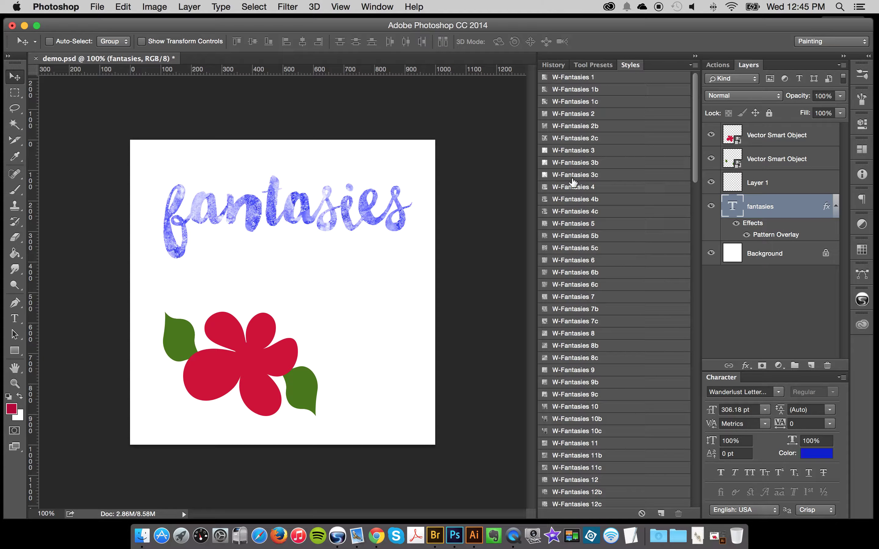
pyautogui.click(578, 167)
pyautogui.click(601, 303)
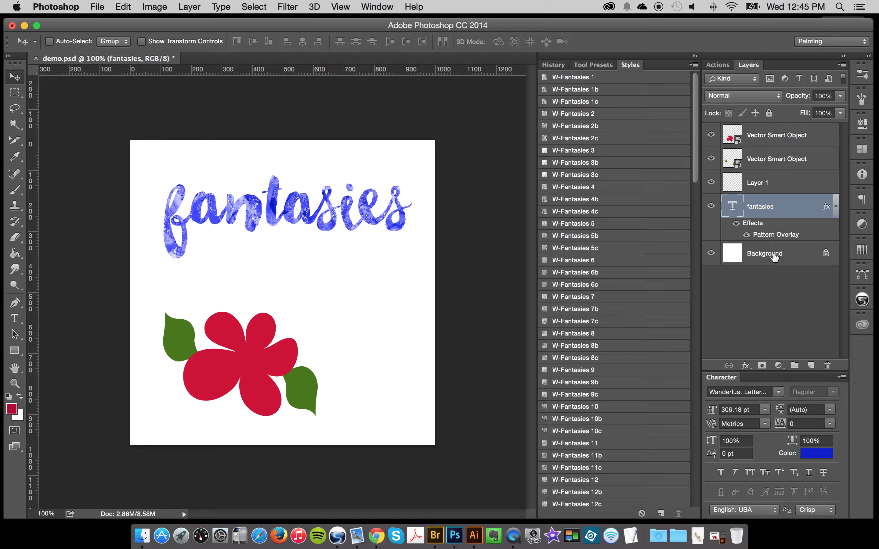
# Step: Switch the text's Pattern Overlay pattern from W-Fantasies 1 to W-Fantasies 15
pyautogui.doubleClick(769, 237)
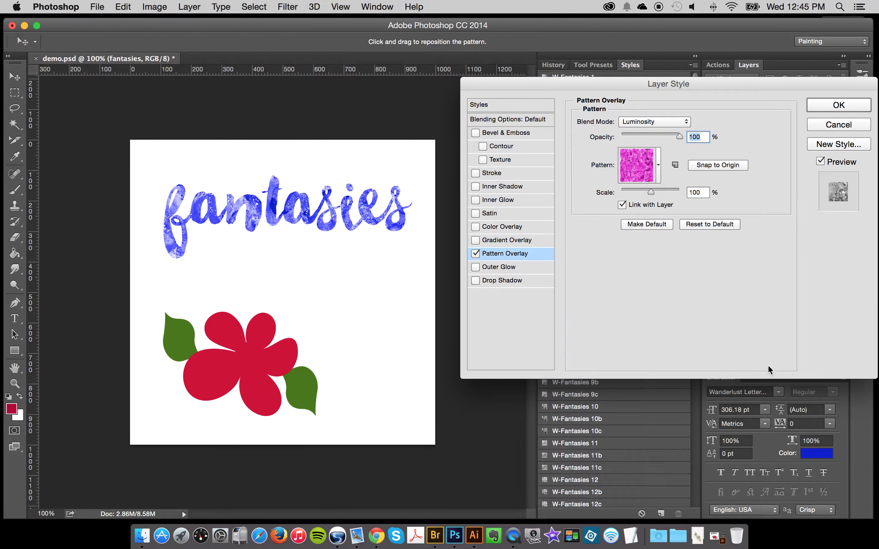
pyautogui.click(626, 170)
pyautogui.scroll(8, 576, 259)
pyautogui.click(503, 198)
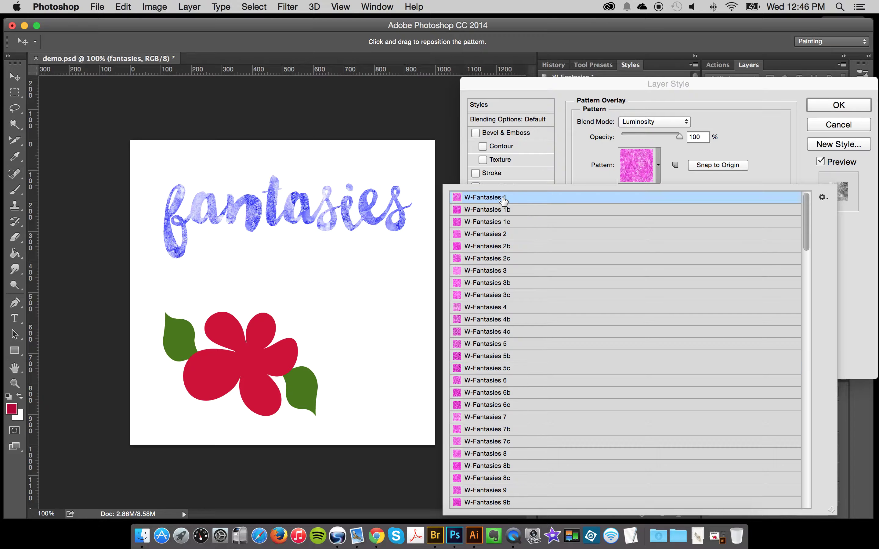
pyautogui.press('Down')
pyautogui.press('Down')
pyautogui.press('Down')
pyautogui.press('Down')
pyautogui.press('Down')
pyautogui.press('Down')
pyautogui.press('Down')
pyautogui.press('Down')
pyautogui.press('Down')
pyautogui.press('Down')
pyautogui.press('Down')
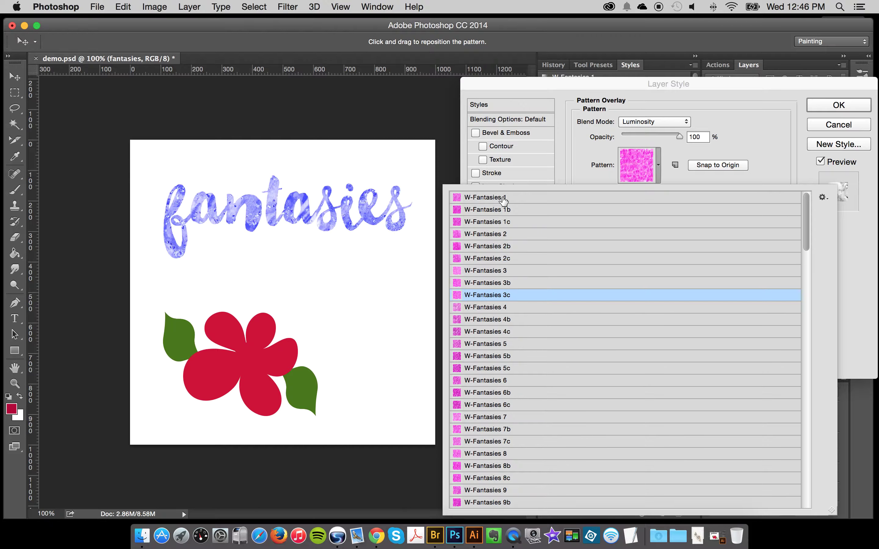
pyautogui.press('Down')
pyautogui.press('Down')
pyautogui.press('Down')
pyautogui.press('Down')
pyautogui.press('Down')
pyautogui.press('Down')
pyautogui.press('Down')
pyautogui.press('Down')
pyautogui.press('Down')
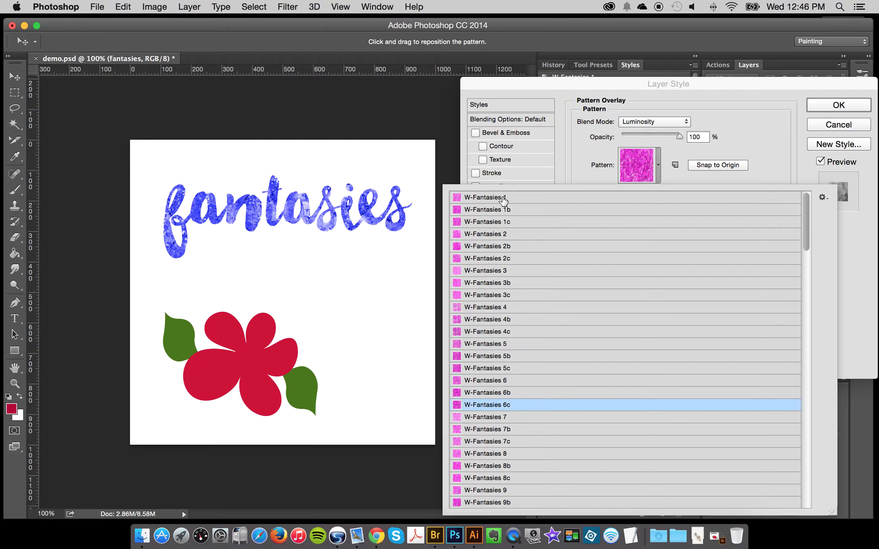
pyautogui.press('Down')
pyautogui.press('Down')
pyautogui.press('Down')
pyautogui.press('Down')
pyautogui.press('Down')
pyautogui.press('Down')
pyautogui.press('Down')
pyautogui.press('Down')
pyautogui.press('Down')
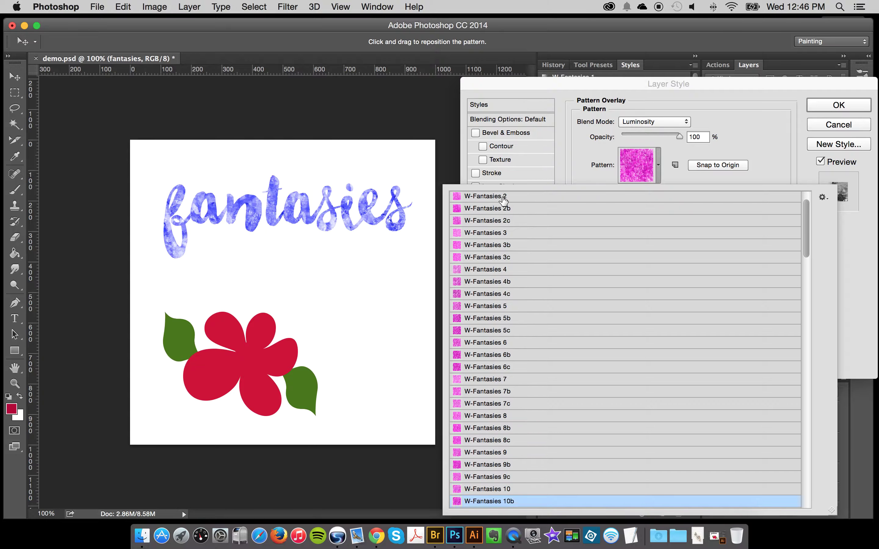
pyautogui.press('Down')
pyautogui.press('Down')
pyautogui.press('Down')
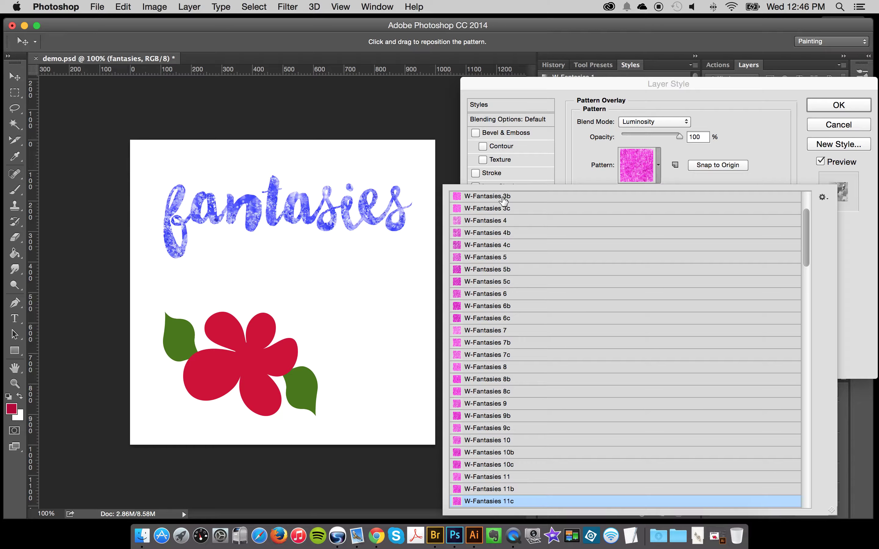
pyautogui.press('Down')
pyautogui.press('Down')
pyautogui.press('Down')
pyautogui.press('Down')
pyautogui.press('Down')
pyautogui.press('Down')
pyautogui.press('Down')
pyautogui.press('Down')
pyautogui.press('Down')
pyautogui.press('Down')
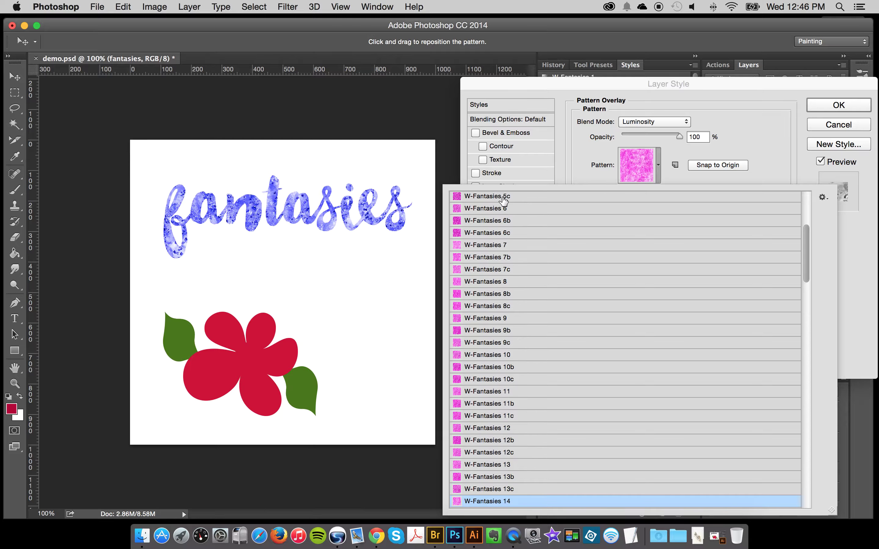
pyautogui.press('Down')
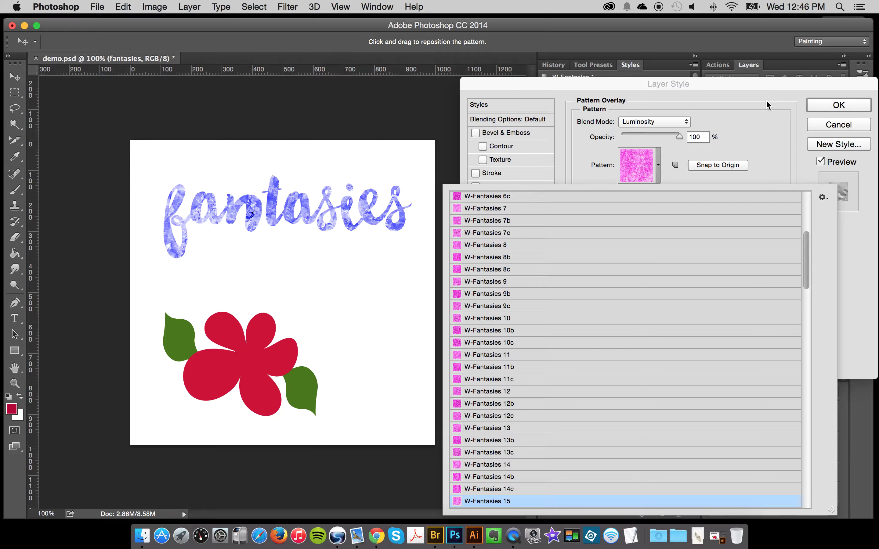
pyautogui.press('Return')
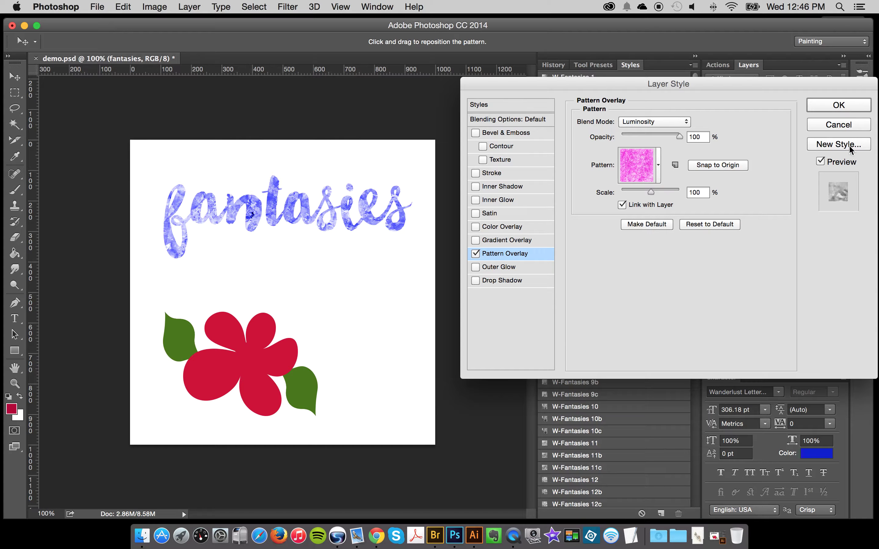
pyautogui.click(832, 105)
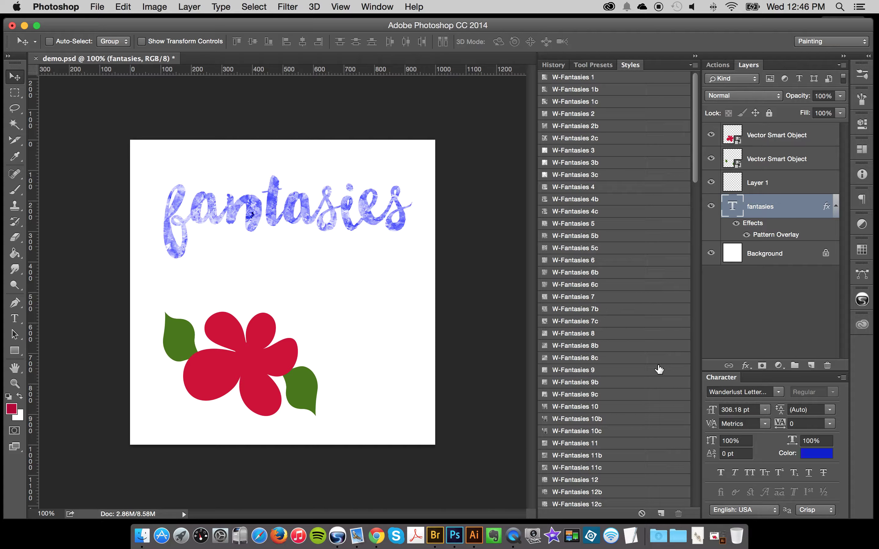
# Step: Apply a deep blue W-Fantasies style to the text and pick the scale-down 50% action
pyautogui.scroll(-10, 632, 422)
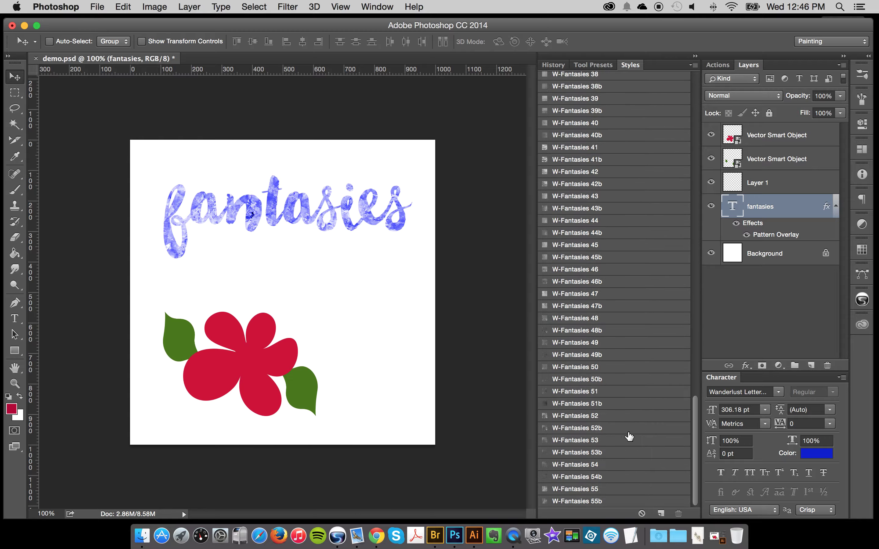
pyautogui.click(606, 343)
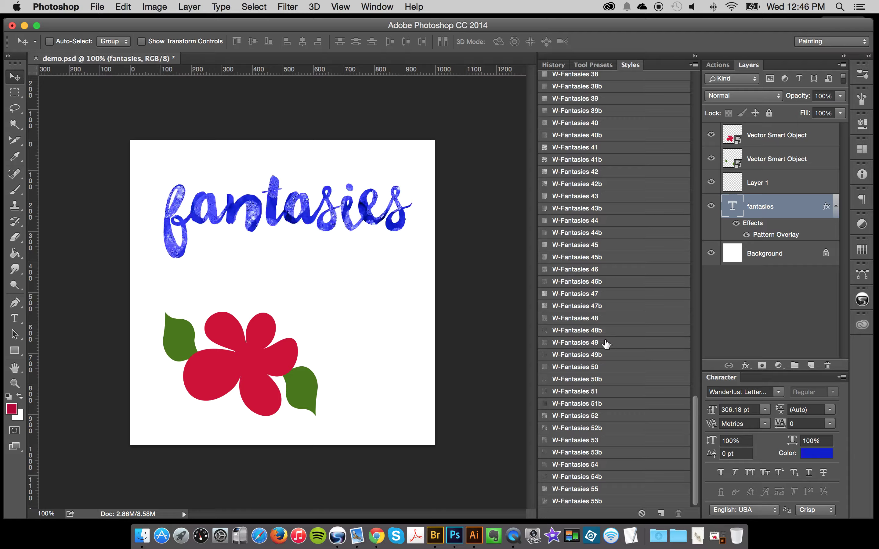
pyautogui.click(718, 65)
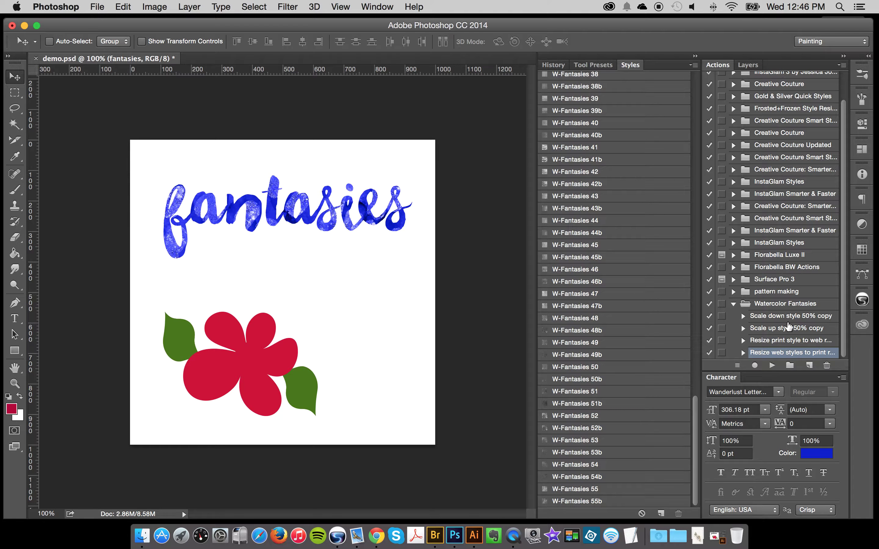
pyautogui.click(779, 318)
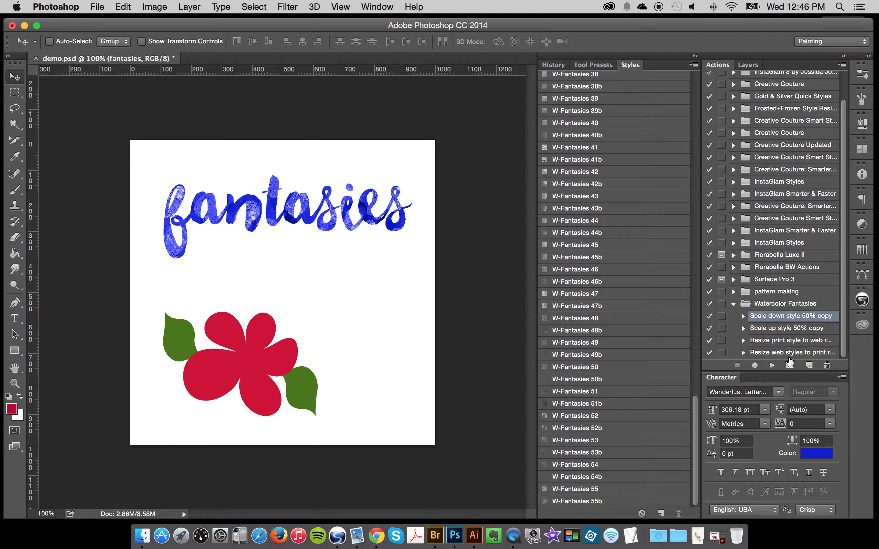
# Step: Play 'Scale down style 50% copy', then play 'Scale up style 50% copy'
pyautogui.click(772, 367)
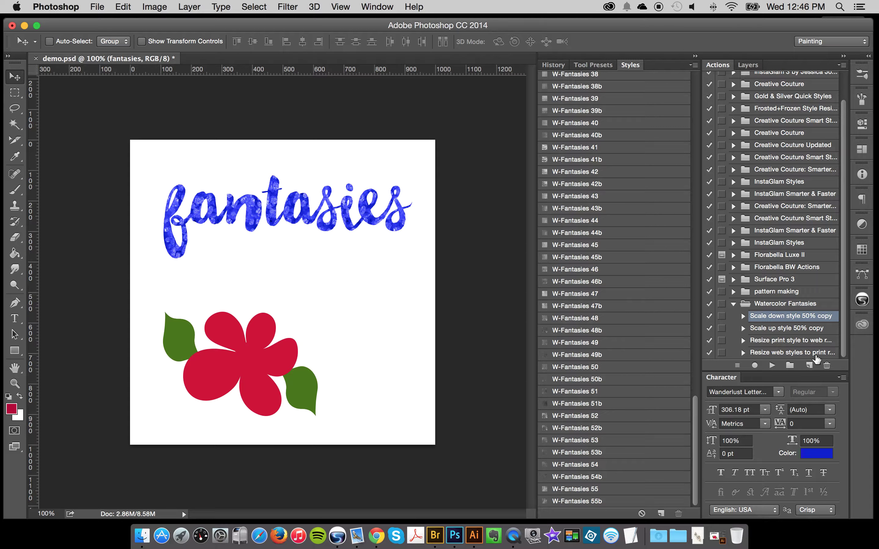
pyautogui.click(780, 329)
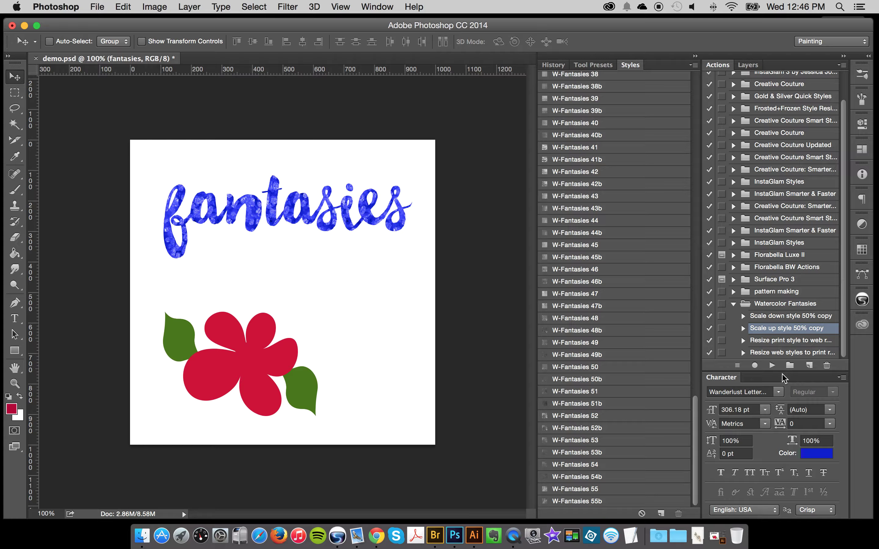
pyautogui.click(771, 365)
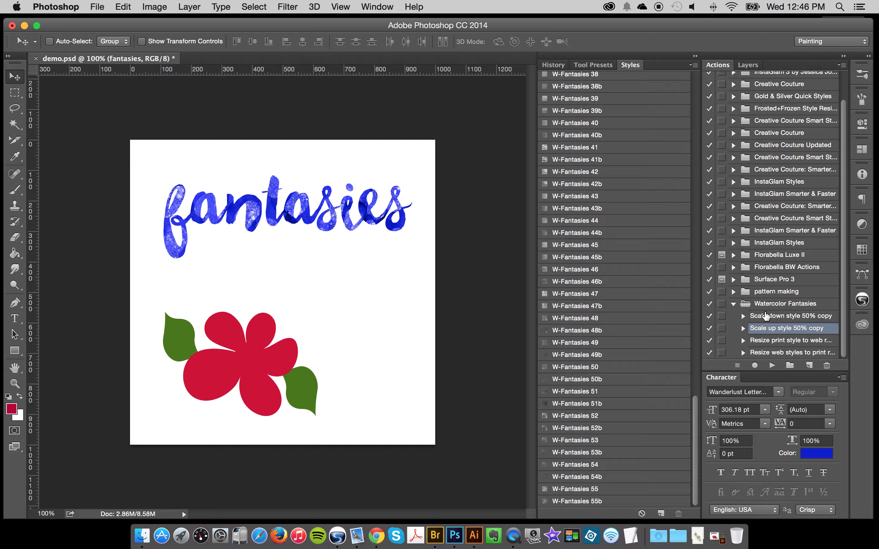
# Step: Set the text's Pattern Overlay scale to 50%
pyautogui.click(747, 66)
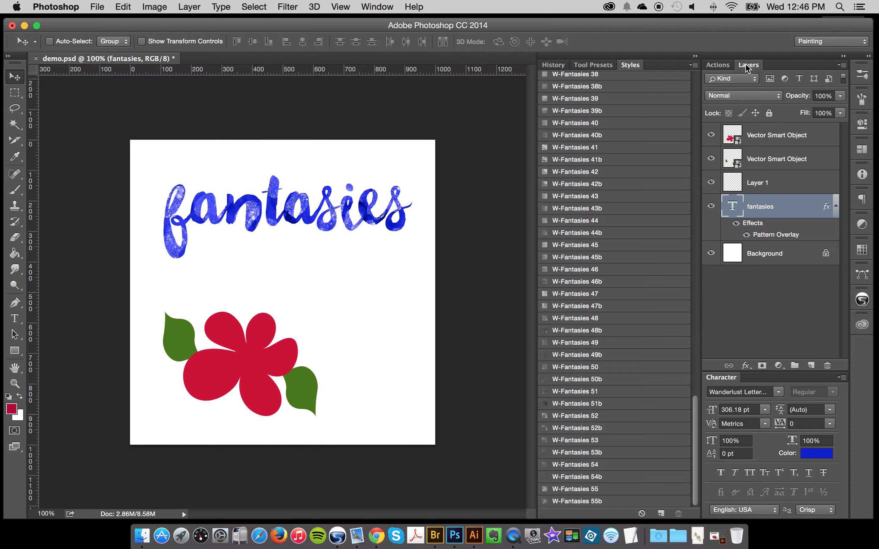
pyautogui.doubleClick(766, 234)
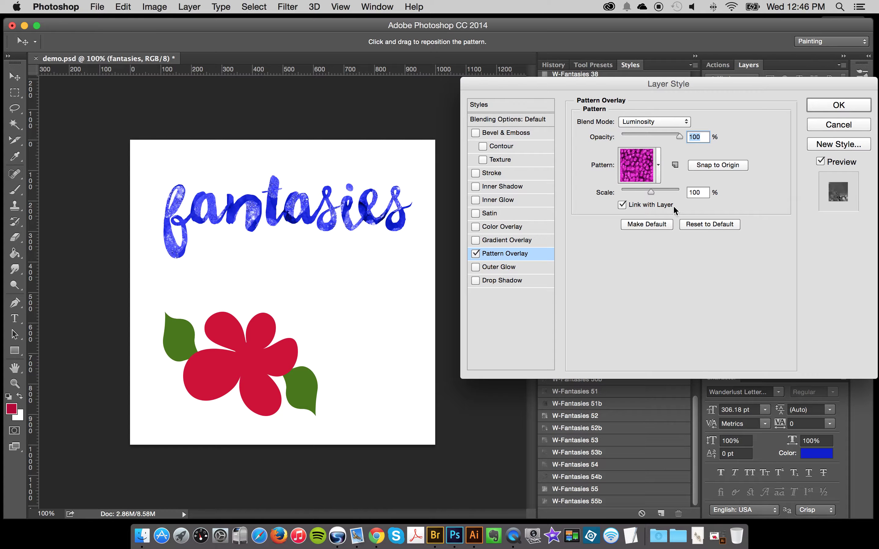
pyautogui.doubleClick(690, 193)
pyautogui.write('50')
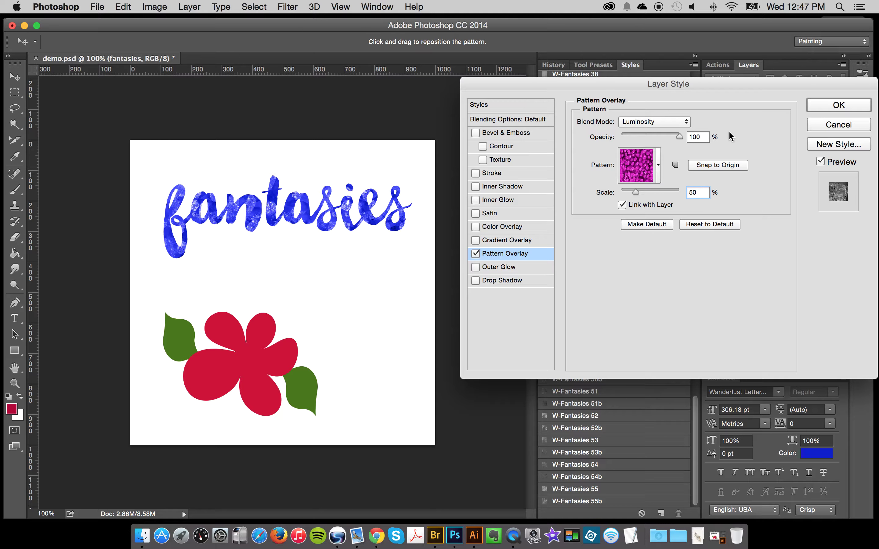
pyautogui.press('Return')
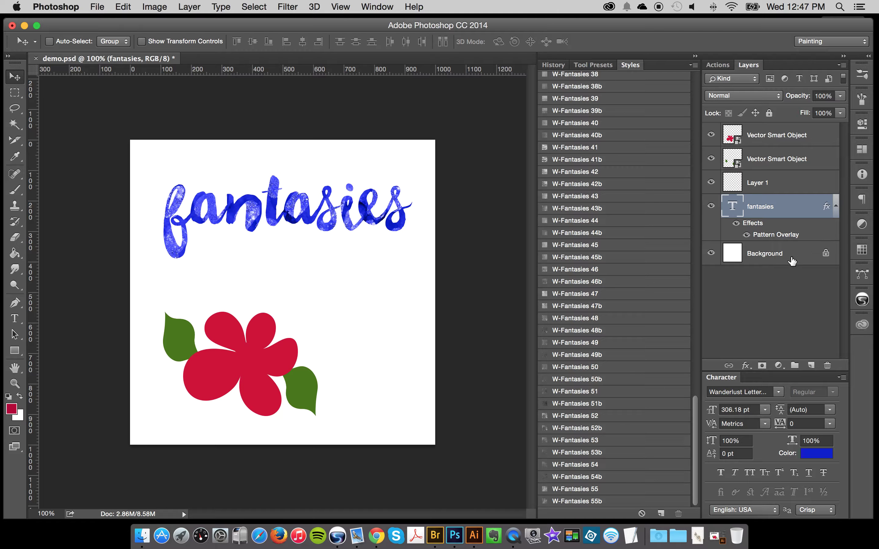
# Step: Reopen Pattern Overlay, test a slightly larger scale, then cancel to keep 50%
pyautogui.click(774, 236)
pyautogui.doubleClick(774, 236)
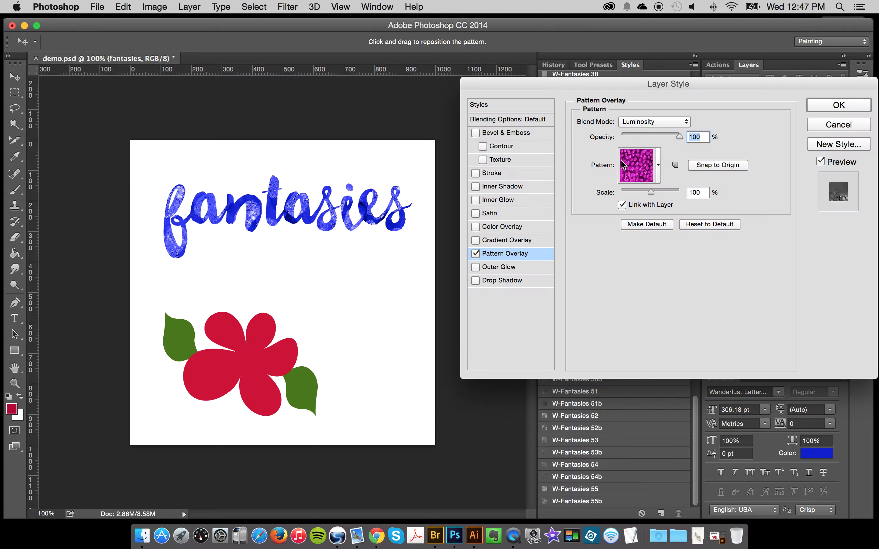
pyautogui.moveTo(638, 194)
pyautogui.mouseDown()
pyautogui.moveTo(627, 195)
pyautogui.moveTo(654, 195)
pyautogui.moveTo(640, 194)
pyautogui.mouseUp()
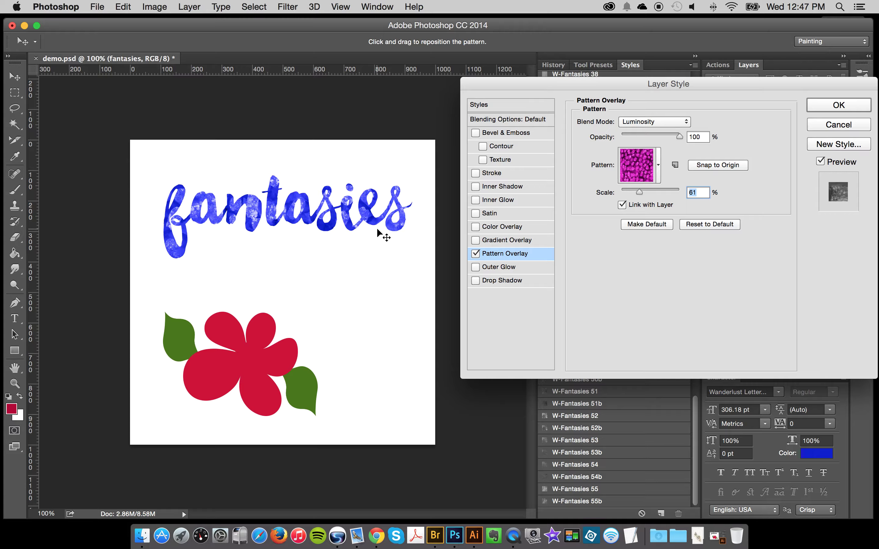
pyautogui.click(832, 125)
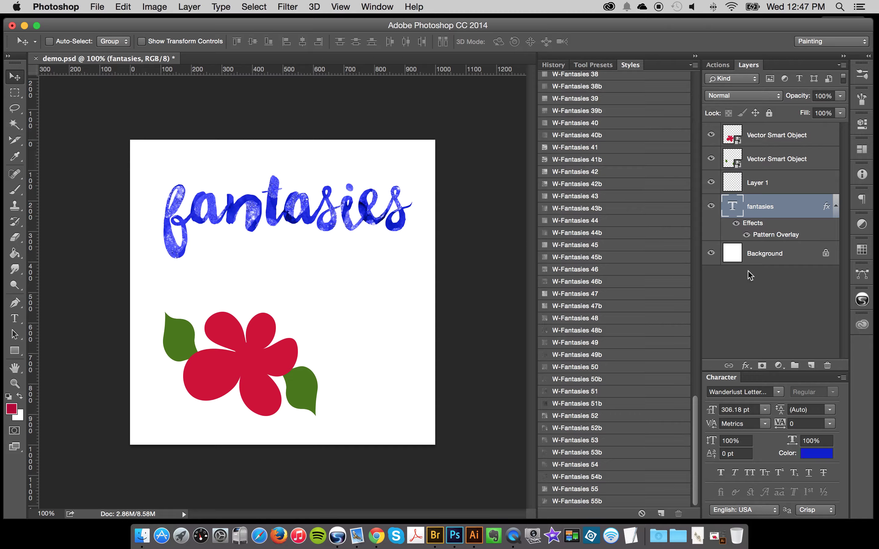
# Step: Select the flower petals layer and try W-Fantasies styles, ending on a light pink texture
pyautogui.click(758, 134)
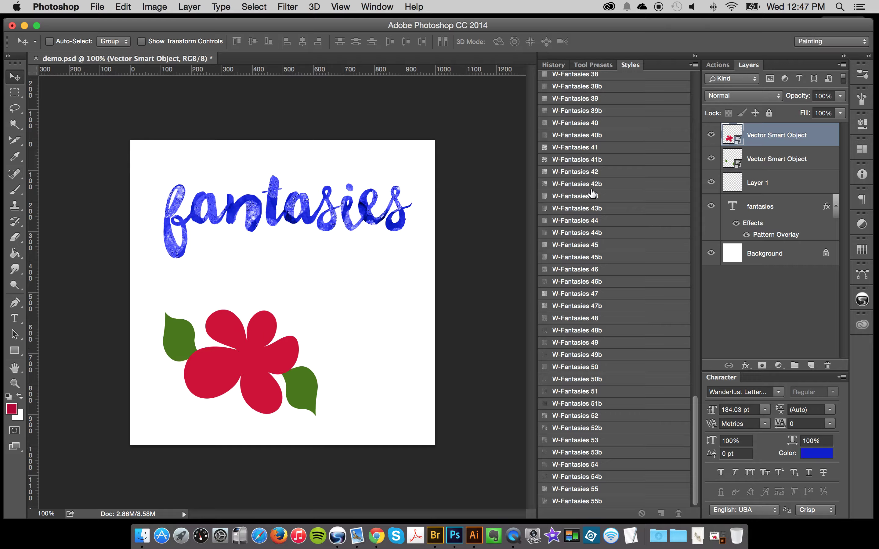
pyautogui.click(613, 307)
pyautogui.click(614, 389)
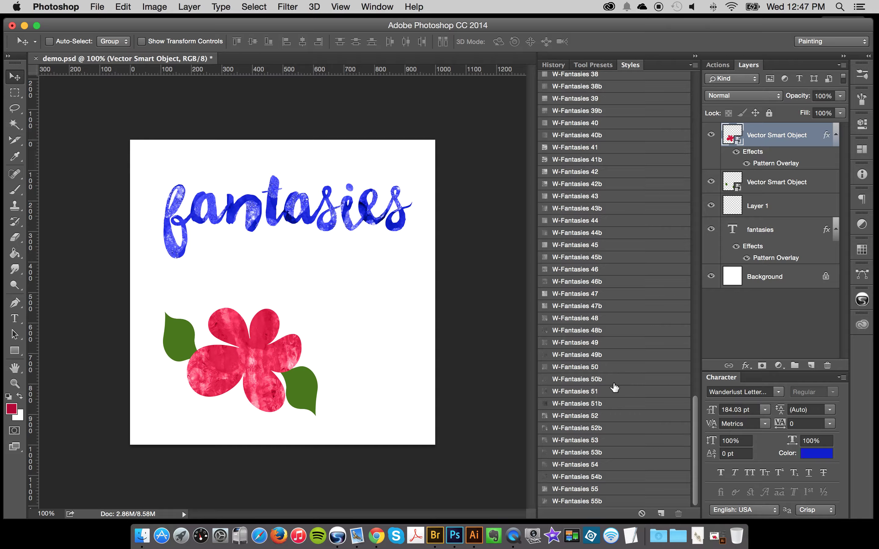
pyautogui.click(619, 414)
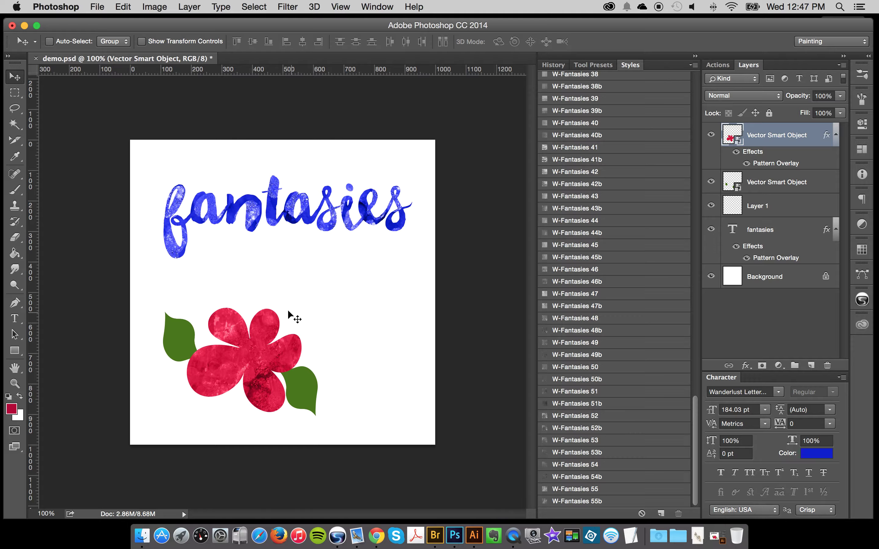
pyautogui.click(607, 196)
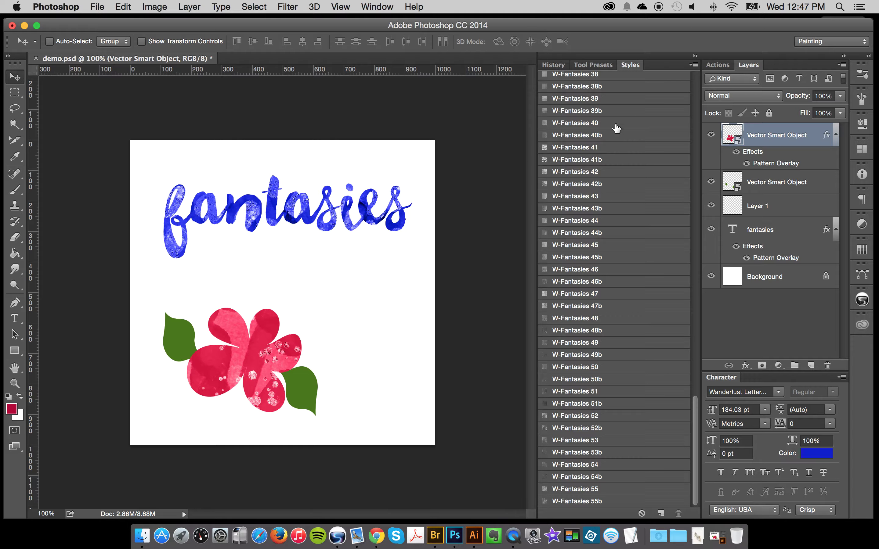
pyautogui.click(624, 177)
pyautogui.scroll(3, 635, 218)
pyautogui.click(597, 141)
pyautogui.click(592, 247)
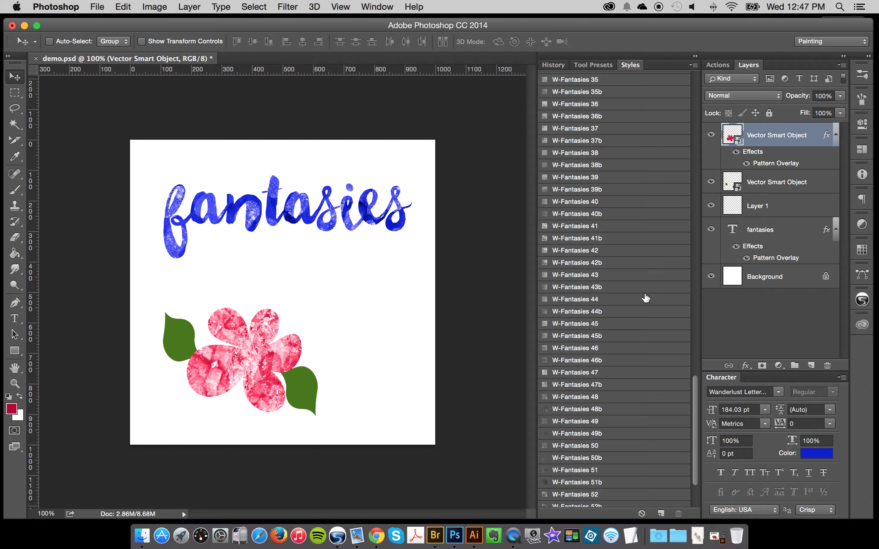
# Step: Add a blue Color Overlay in Color blend mode to the petals' layer style
pyautogui.doubleClick(776, 164)
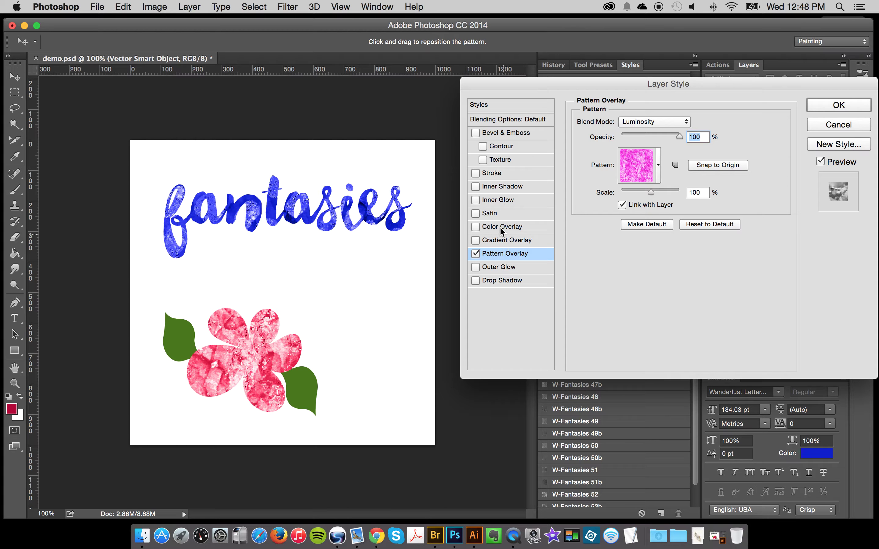
pyautogui.click(810, 128)
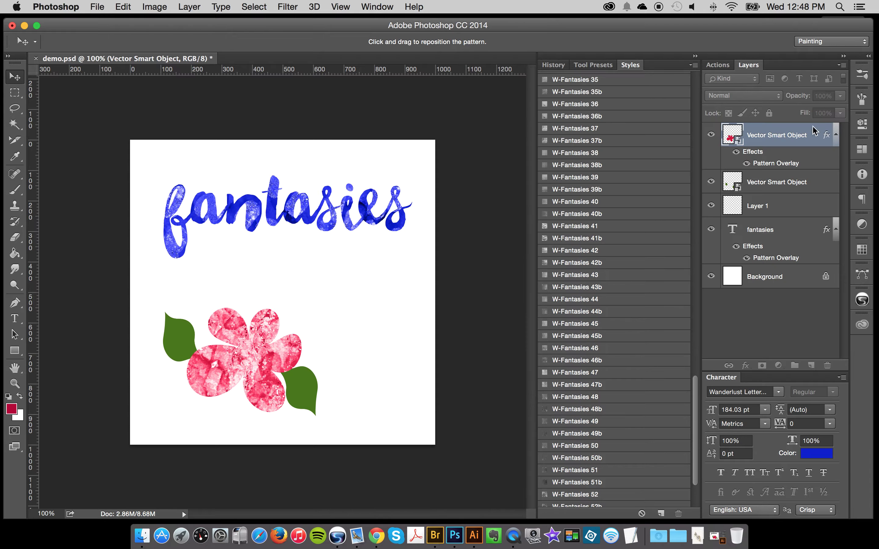
pyautogui.doubleClick(777, 166)
pyautogui.click(493, 228)
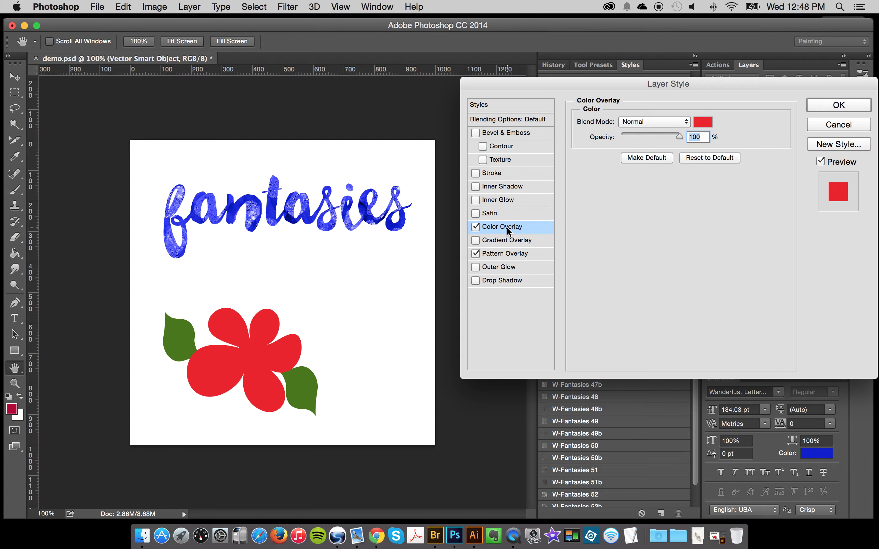
pyautogui.click(703, 123)
pyautogui.moveTo(687, 196); pyautogui.dragTo(688, 185)
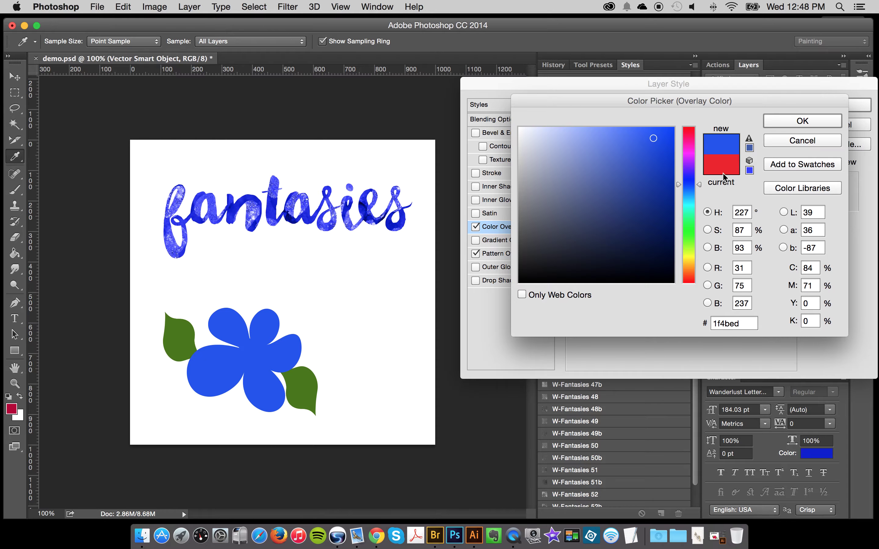
pyautogui.click(794, 126)
pyautogui.click(661, 122)
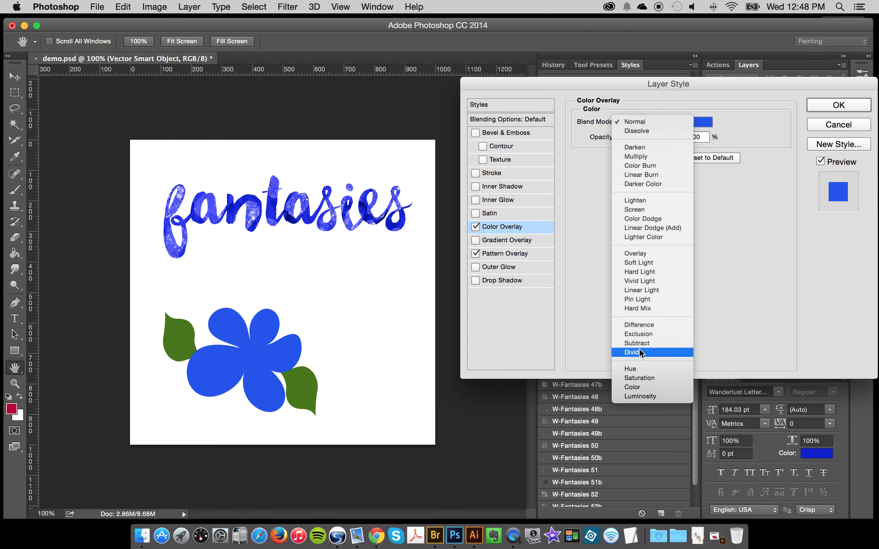
pyautogui.click(638, 387)
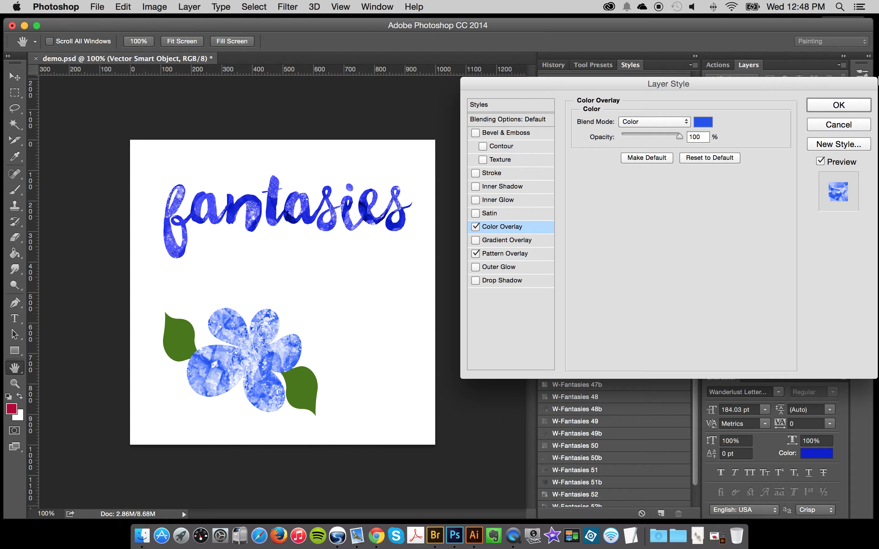
pyautogui.click(838, 105)
pyautogui.press('v')
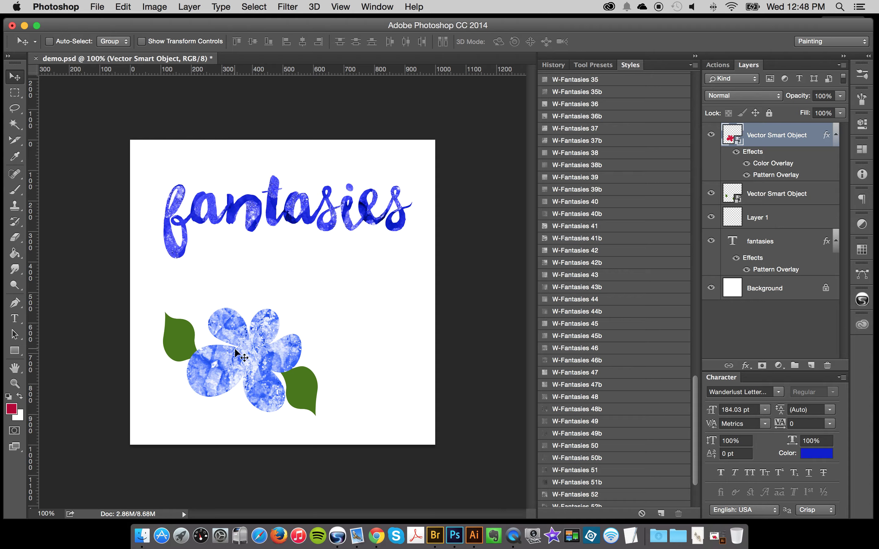
# Step: Select the leaves layer, then select Layer 1 for brush painting
pyautogui.click(787, 193)
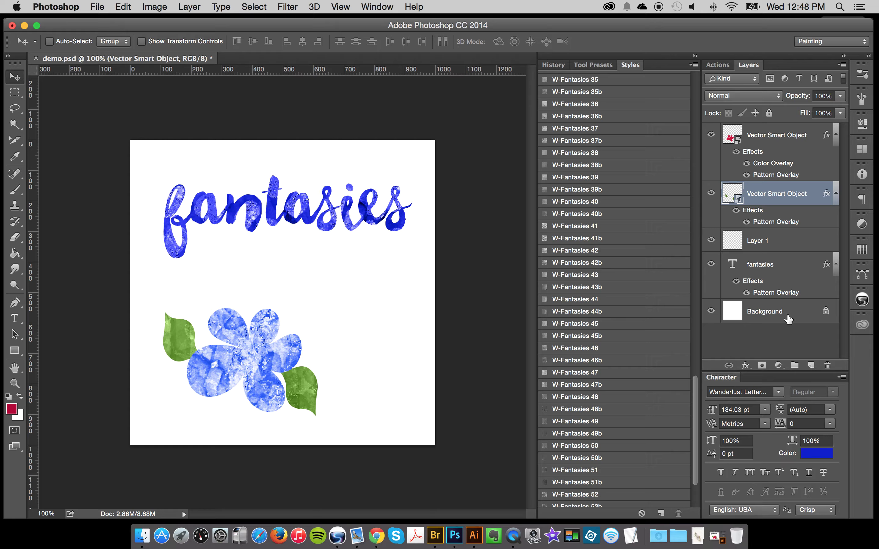
pyautogui.click(783, 241)
pyautogui.scroll(15, 597, 248)
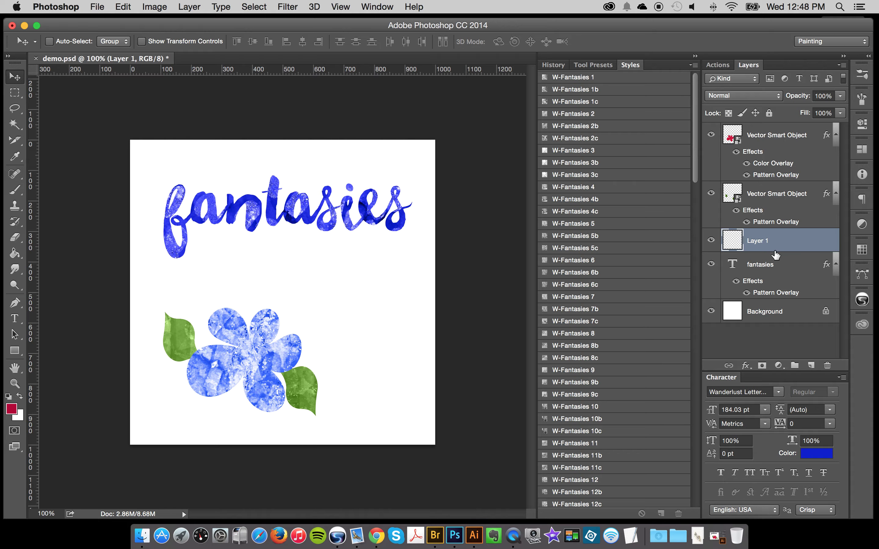
pyautogui.click(15, 190)
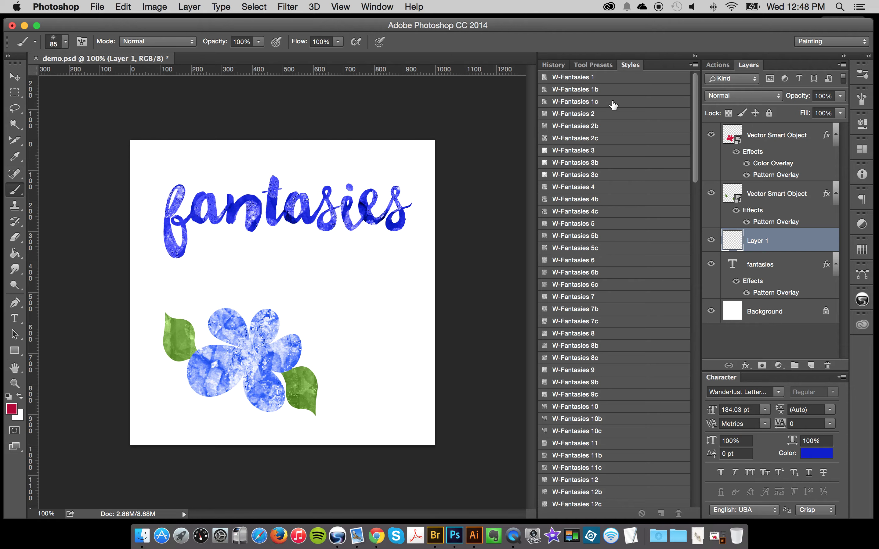
# Step: Paint crimson strokes on Layer 1 right of the flower using Kyle's Real Watercolor - Rough Edge Toothy
pyautogui.click(693, 65)
pyautogui.click(584, 65)
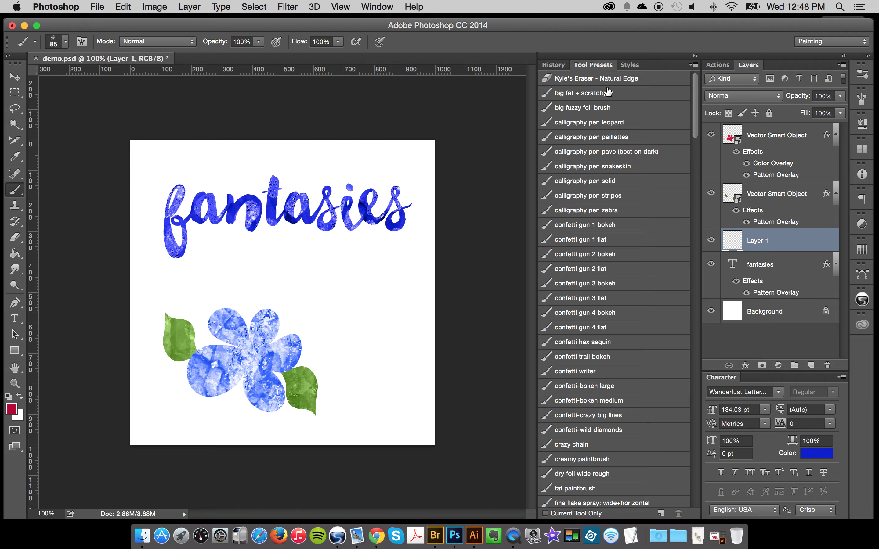
pyautogui.scroll(-15, 637, 171)
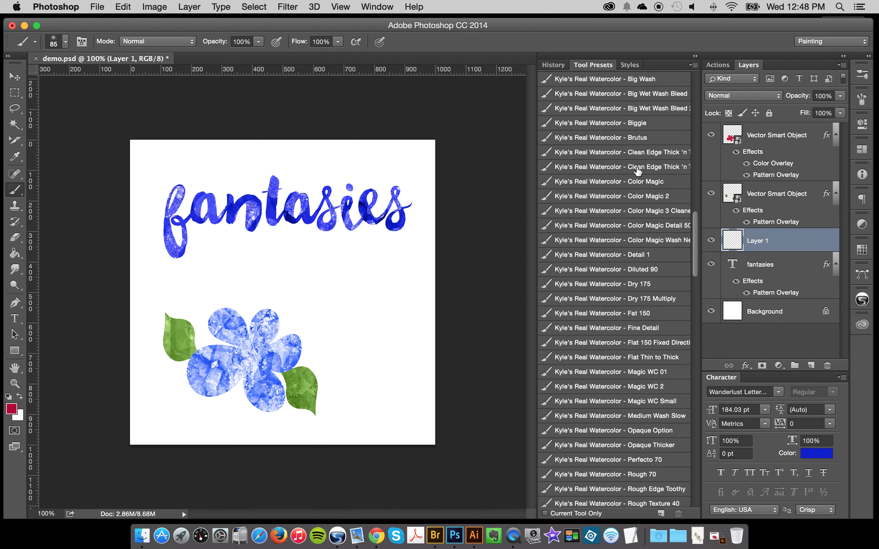
pyautogui.scroll(-10, 600, 185)
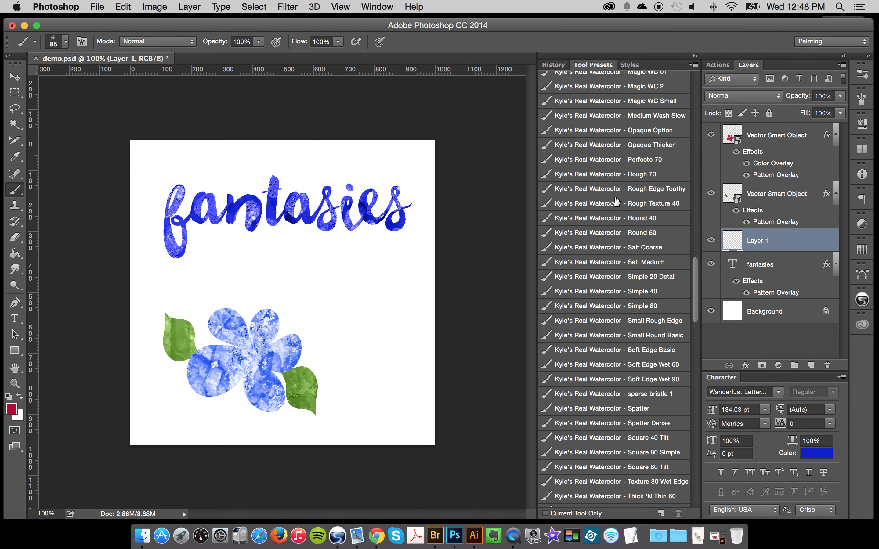
pyautogui.scroll(-2, 616, 202)
pyautogui.click(639, 164)
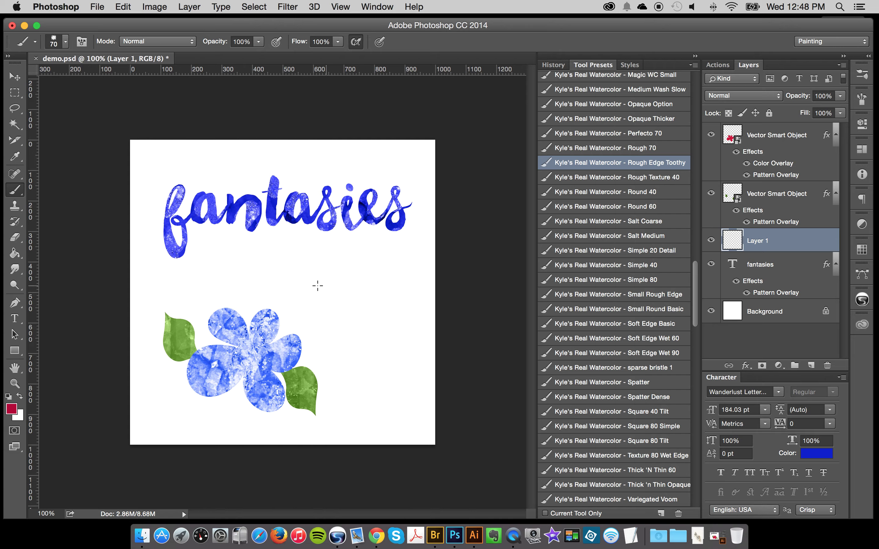
pyautogui.moveTo(304, 271)
pyautogui.mouseDown()
pyautogui.moveTo(312, 300)
pyautogui.moveTo(341, 270)
pyautogui.moveTo(336, 306)
pyautogui.moveTo(364, 277)
pyautogui.moveTo(357, 317)
pyautogui.moveTo(374, 285)
pyautogui.moveTo(371, 322)
pyautogui.moveTo(386, 312)
pyautogui.moveTo(332, 323)
pyautogui.moveTo(349, 292)
pyautogui.moveTo(370, 300)
pyautogui.moveTo(375, 321)
pyautogui.moveTo(402, 300)
pyautogui.moveTo(407, 355)
pyautogui.mouseUp()
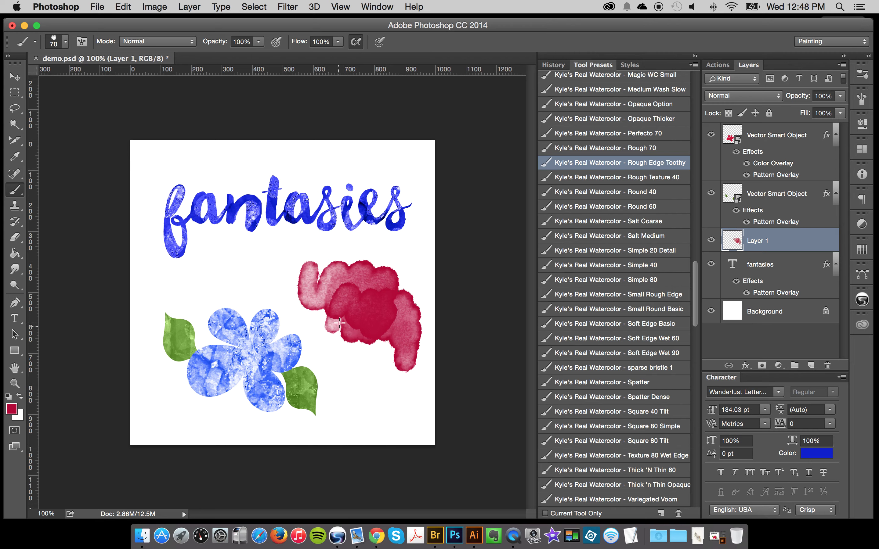
pyautogui.moveTo(340, 322)
pyautogui.mouseDown()
pyautogui.moveTo(302, 296)
pyautogui.moveTo(307, 267)
pyautogui.moveTo(317, 309)
pyautogui.moveTo(343, 287)
pyautogui.moveTo(321, 299)
pyautogui.moveTo(324, 306)
pyautogui.moveTo(354, 299)
pyautogui.moveTo(341, 287)
pyautogui.moveTo(338, 300)
pyautogui.moveTo(353, 289)
pyautogui.moveTo(384, 302)
pyautogui.moveTo(408, 356)
pyautogui.mouseUp()
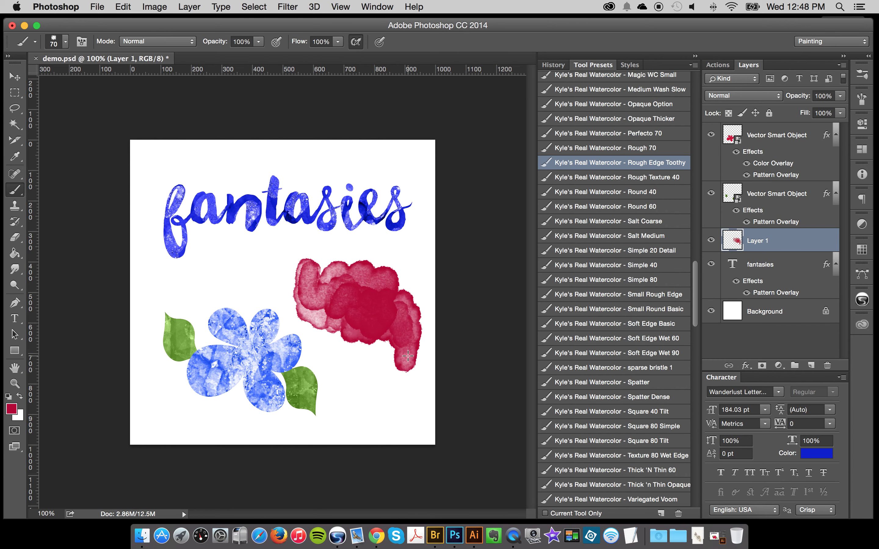
# Step: Try W-Fantasies styles including 9b and 10b on Layer 1, ending on a deeper crimson texture
pyautogui.click(631, 66)
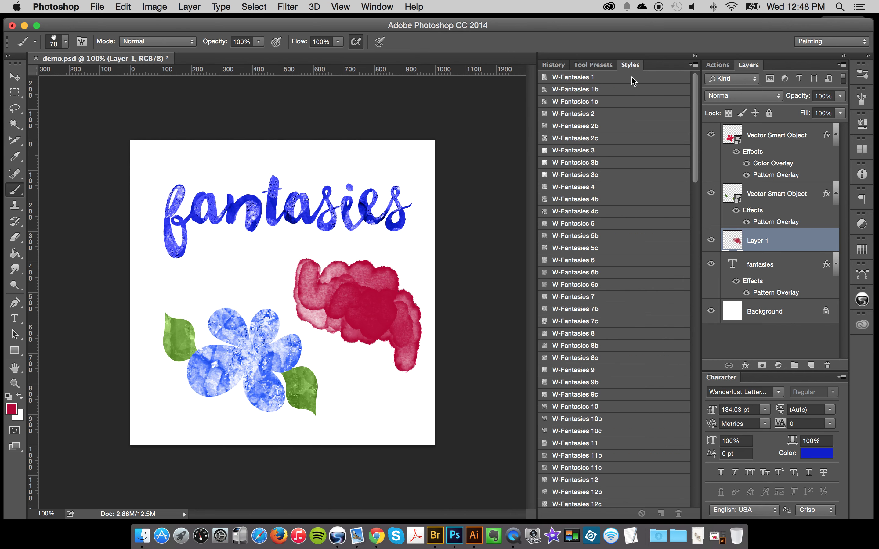
pyautogui.click(591, 128)
pyautogui.click(586, 188)
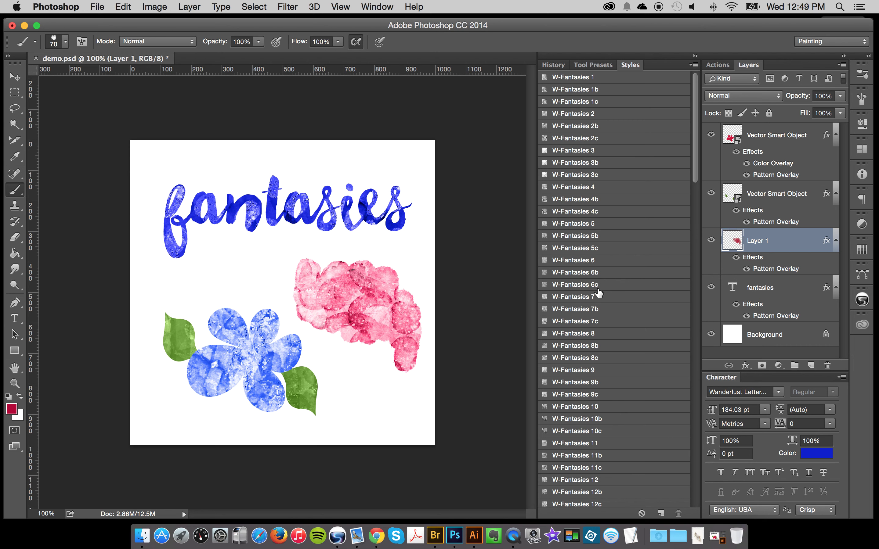
pyautogui.click(575, 288)
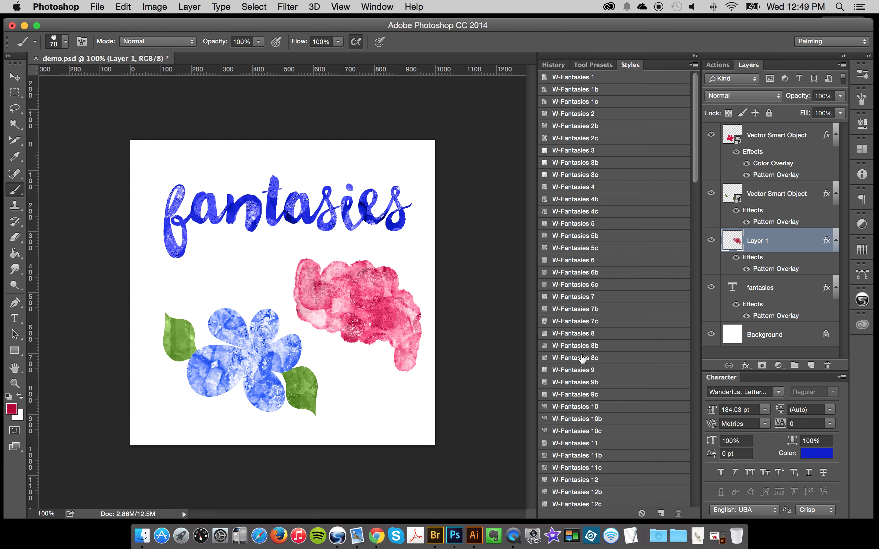
pyautogui.click(577, 386)
pyautogui.click(609, 422)
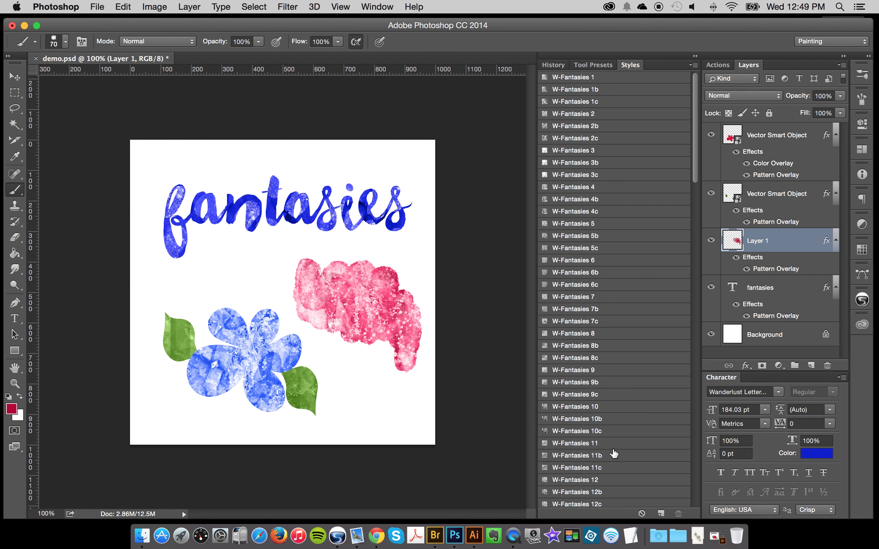
pyautogui.click(599, 456)
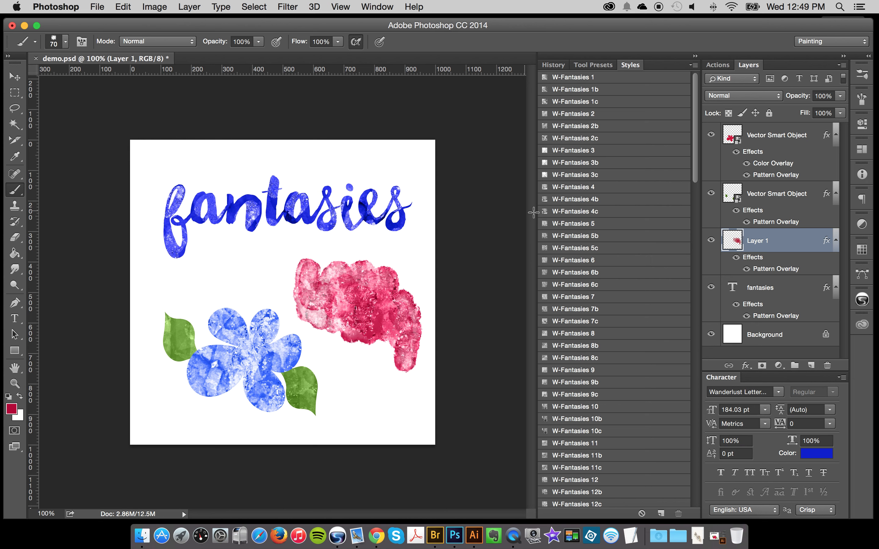